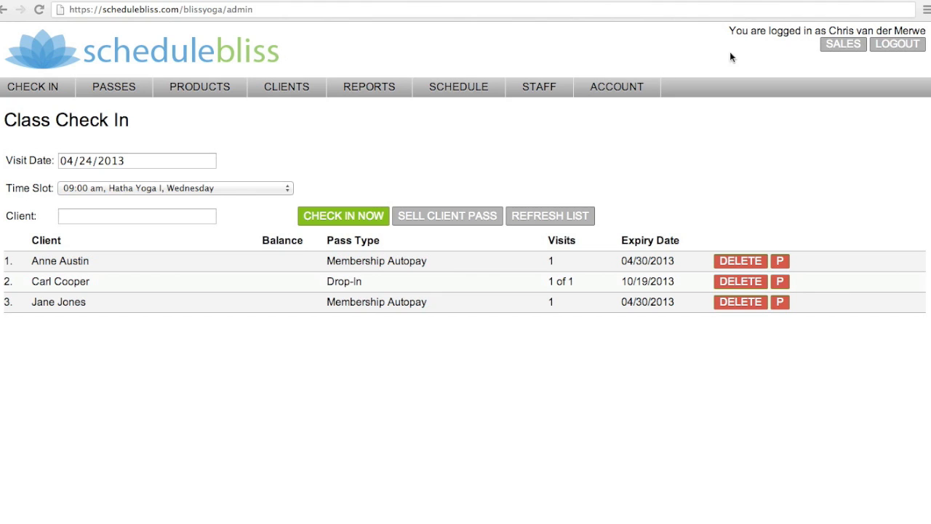
- Start a new point-of-sale ticket and enter the client's full name from the matching suggestion
left_click(847, 48)
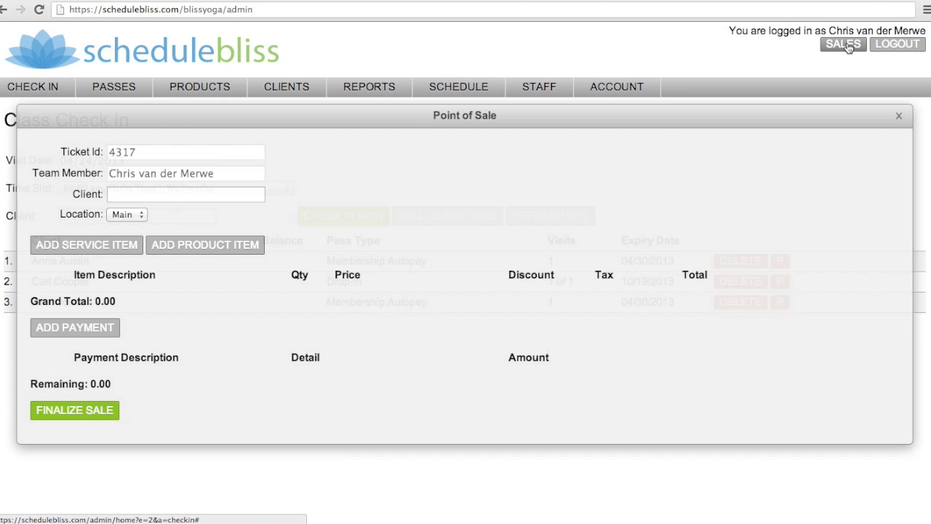
left_click(169, 196)
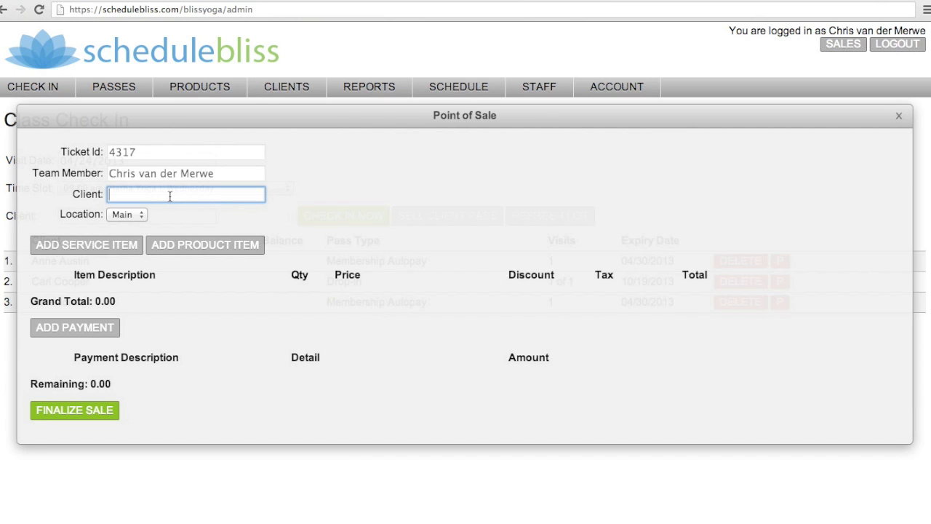
type("sm")
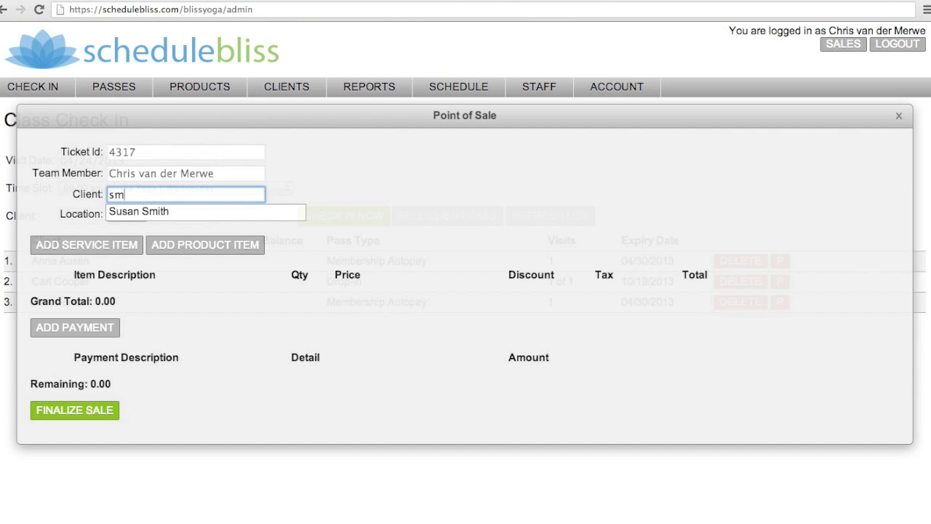
left_click(151, 212)
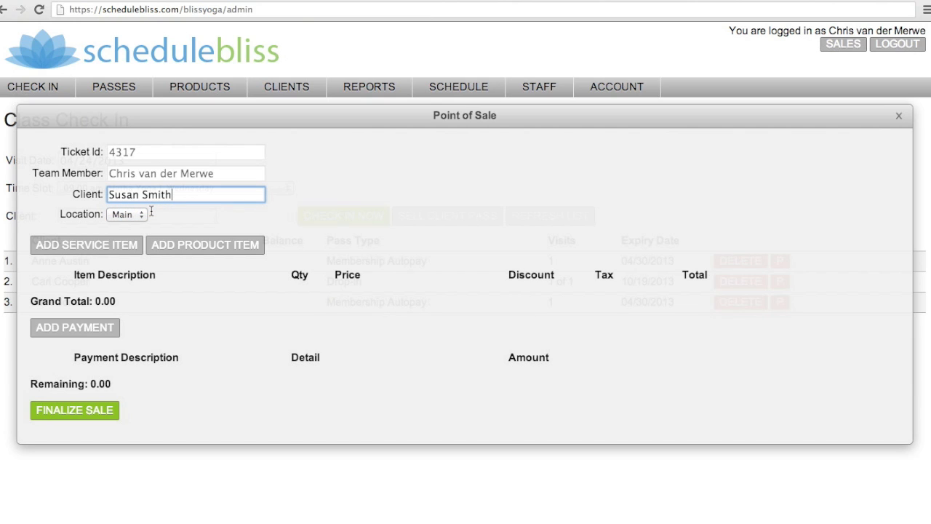
- Add one 10-Pack service item to the sale at the price of 100.00
left_click(80, 245)
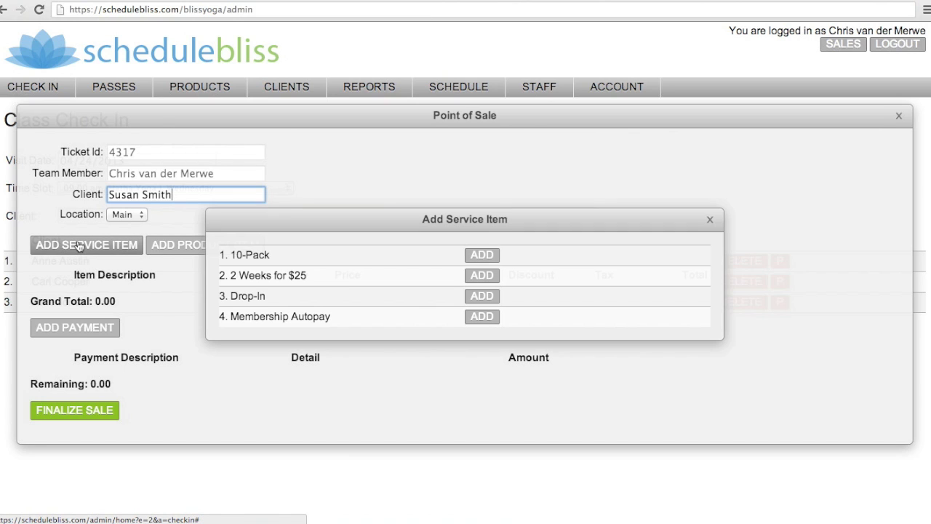
left_click(481, 255)
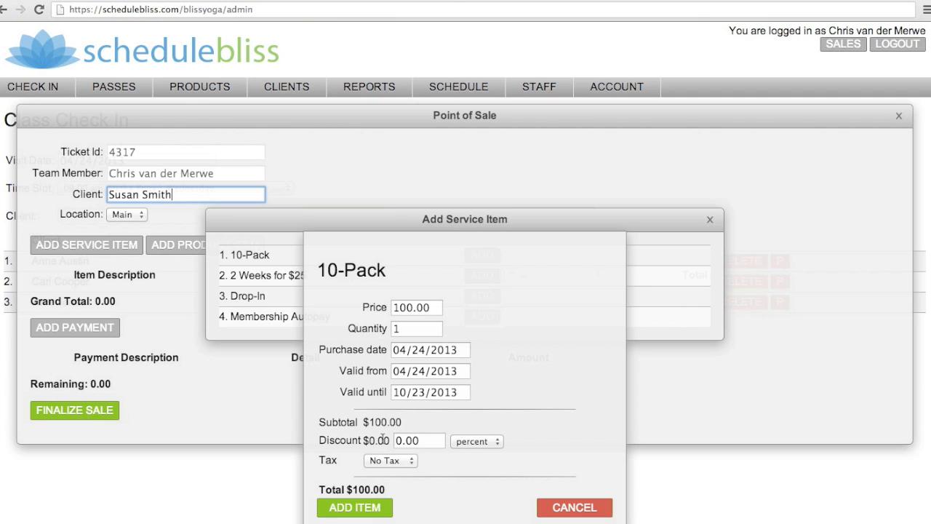
left_click(345, 507)
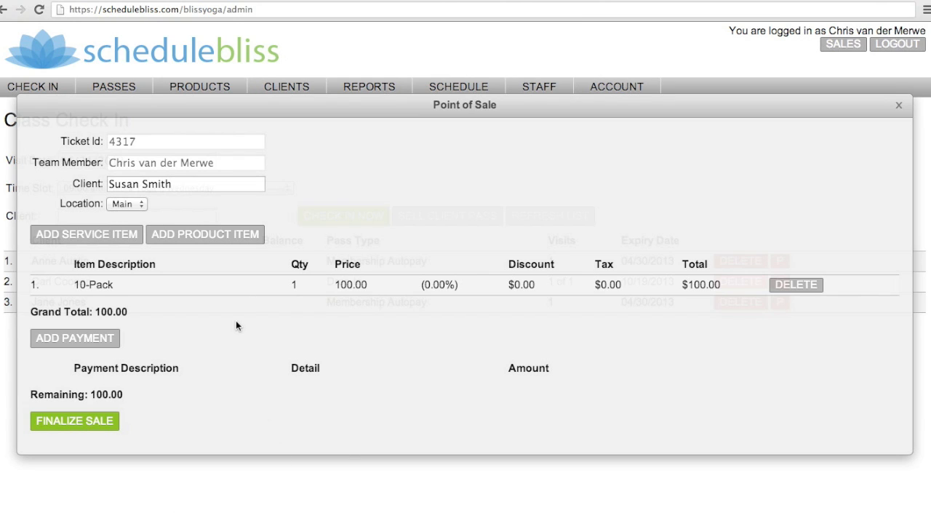
- Add the Spring Water product to the sale with a quantity of 2
left_click(188, 237)
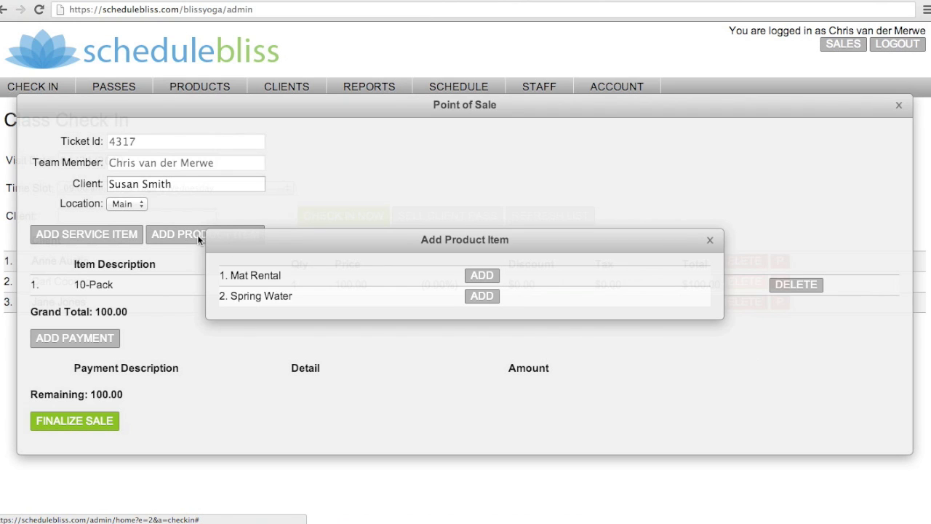
left_click(482, 297)
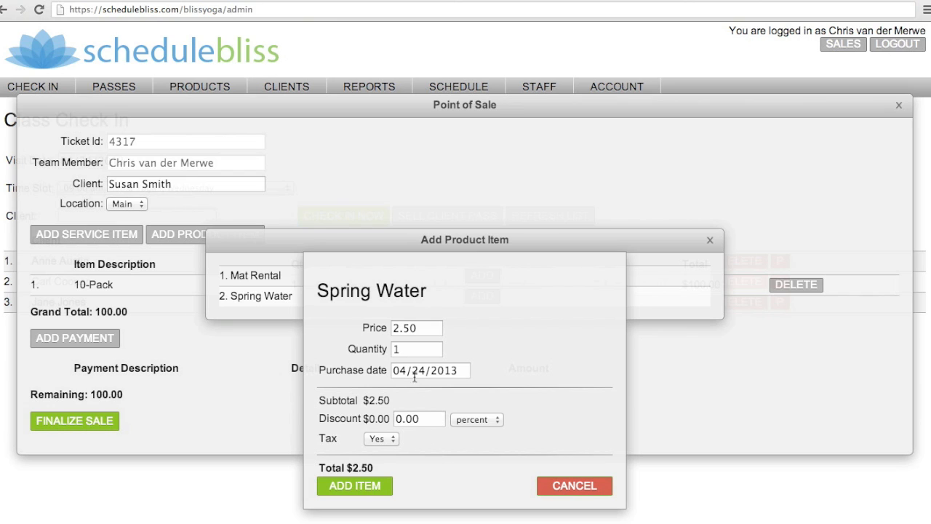
left_click(405, 349)
type("2")
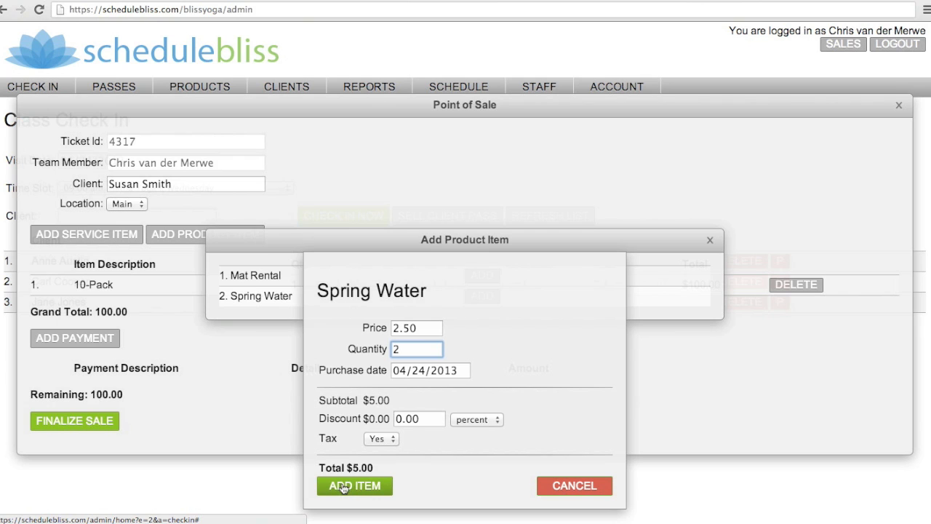
left_click(354, 486)
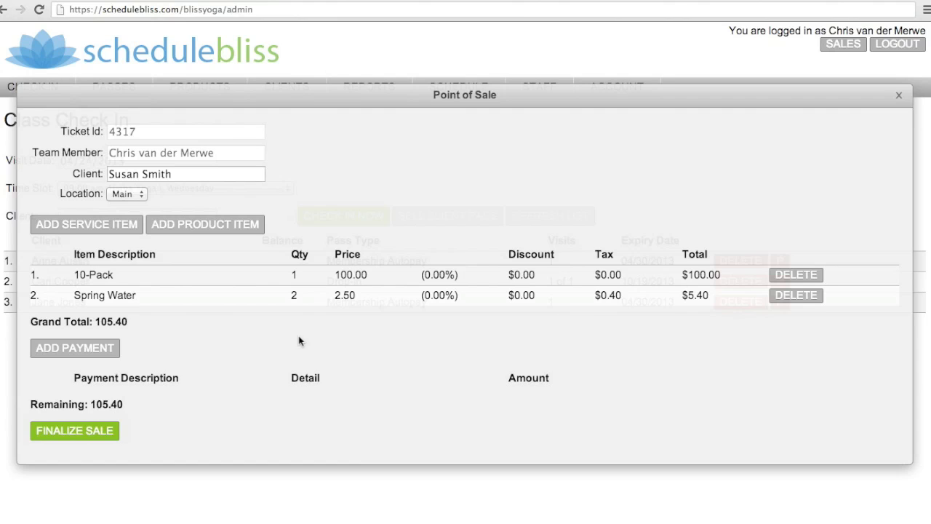
- Add a cash payment of 80.00 to the sale
left_click(80, 349)
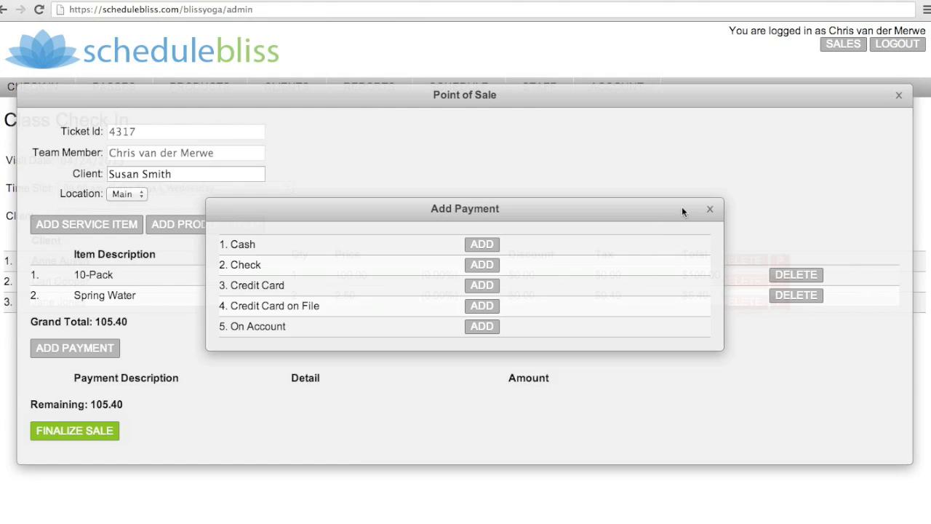
left_click(710, 210)
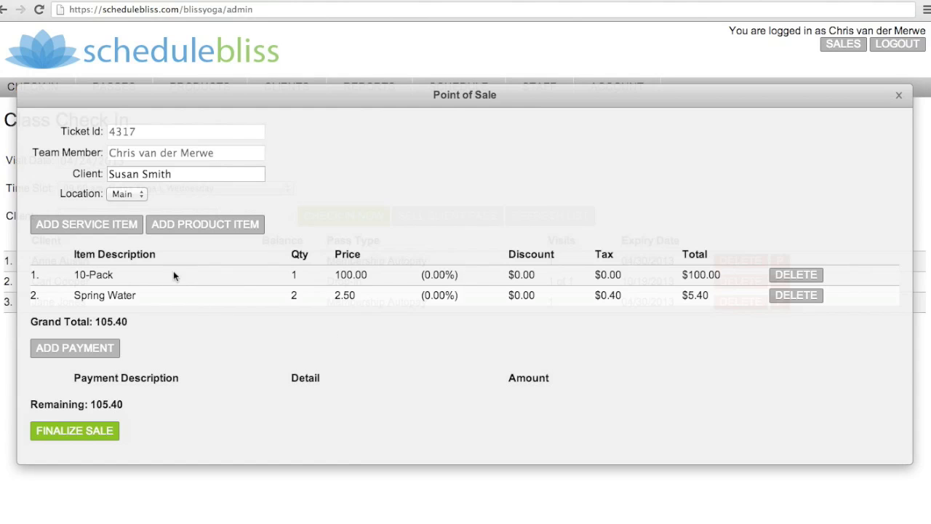
left_click(72, 350)
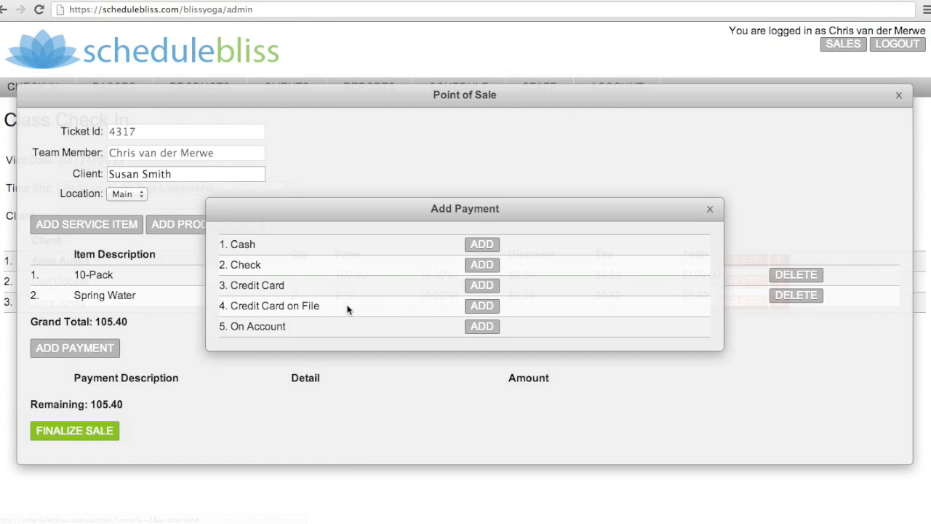
left_click(481, 246)
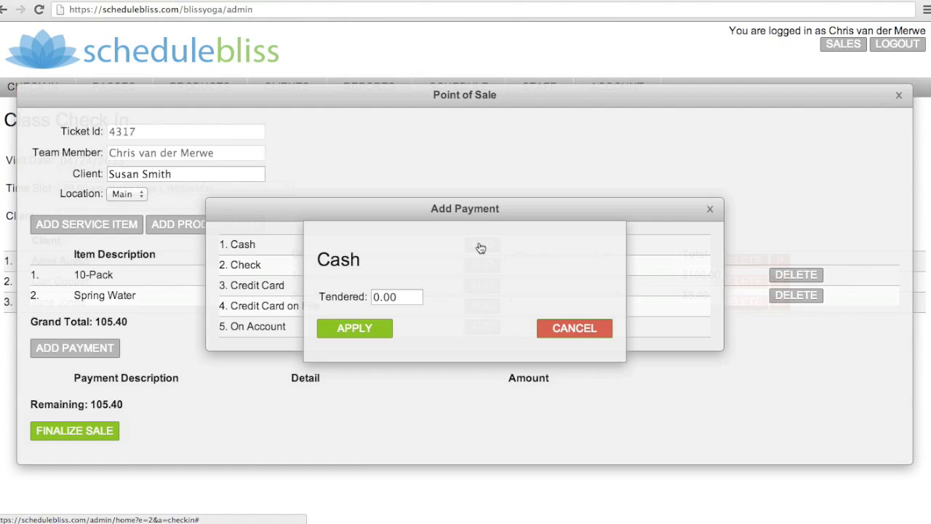
left_click(379, 296)
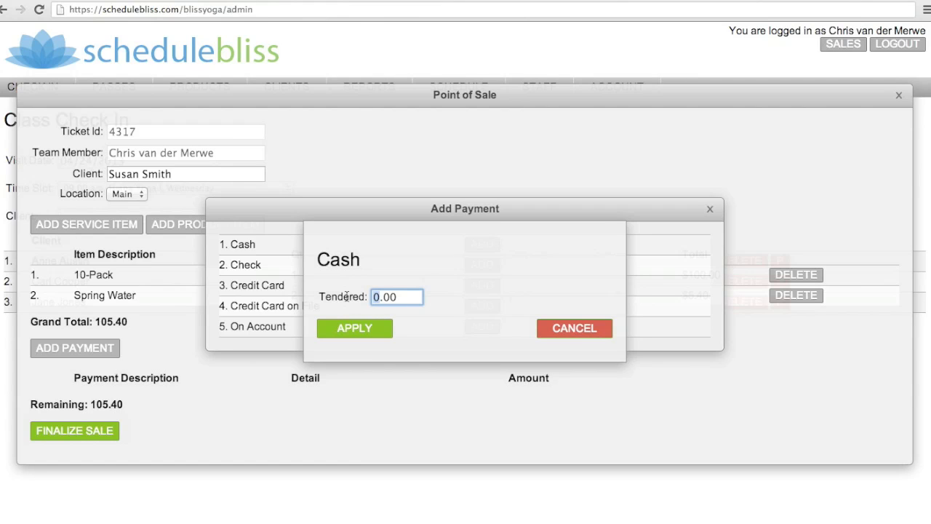
type("80")
left_click(354, 328)
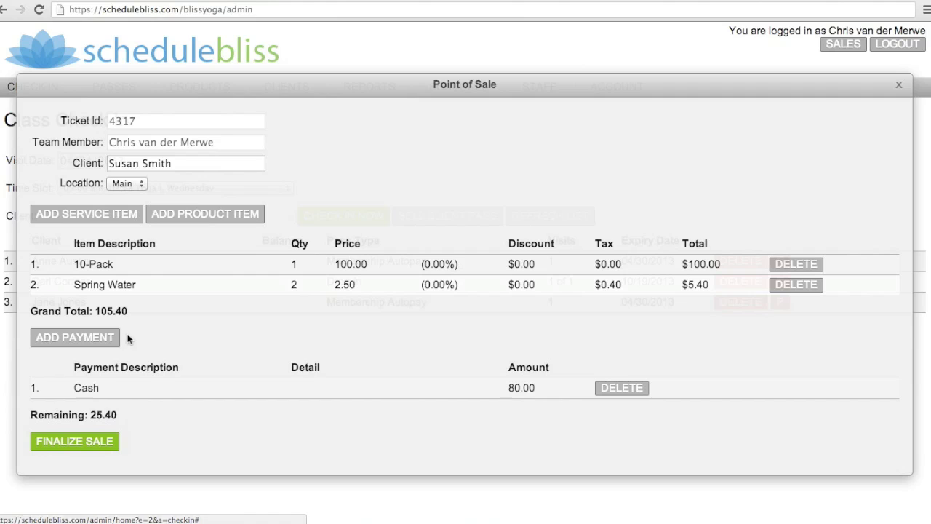
- Add an On Account payment of 25.40 for the remainder and finalize the sale
left_click(75, 337)
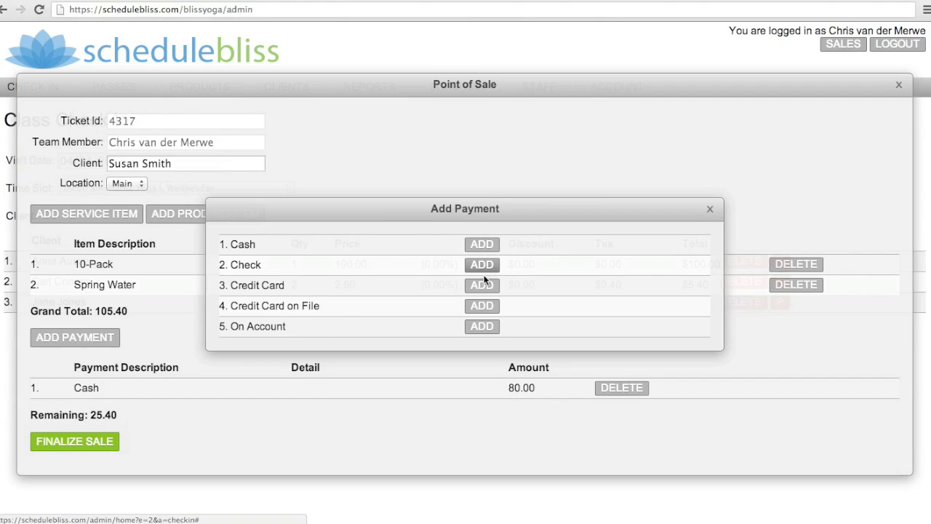
left_click(483, 327)
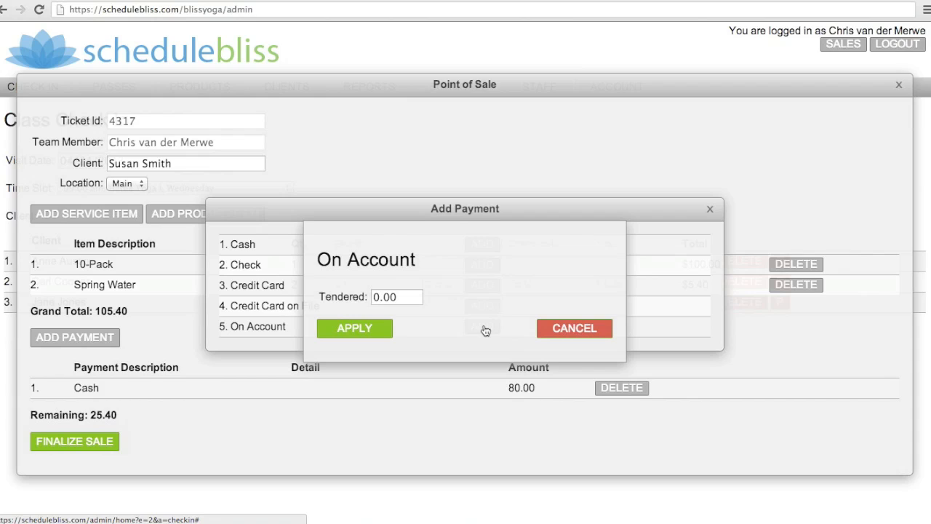
left_click(380, 297)
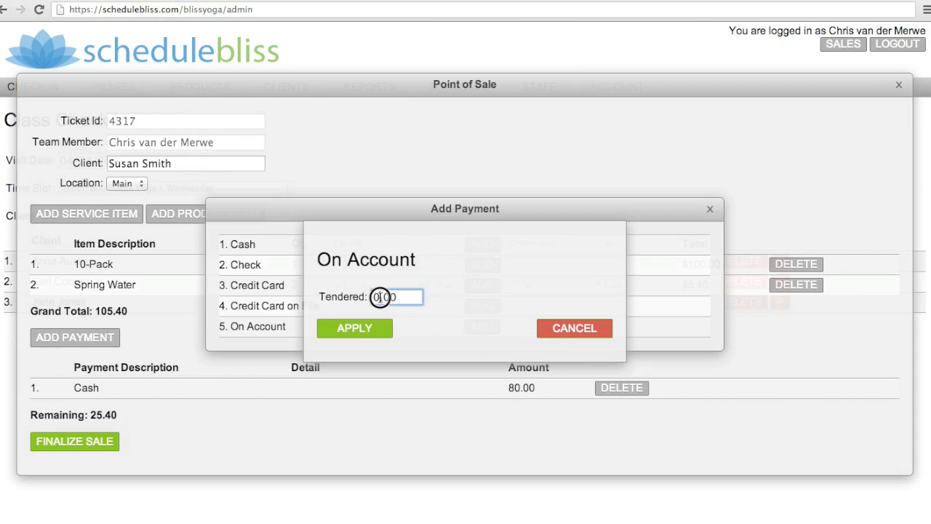
type("25")
key("BackSpace")
type("40")
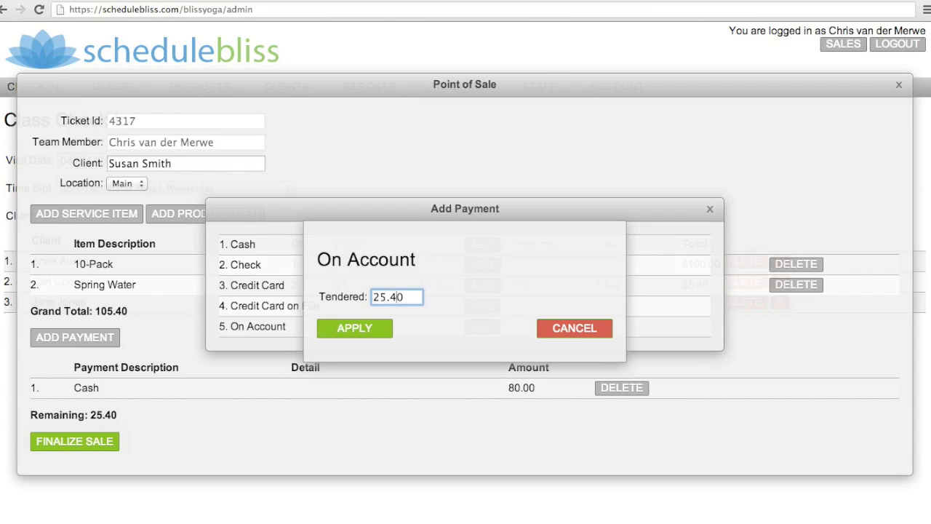
left_click(364, 329)
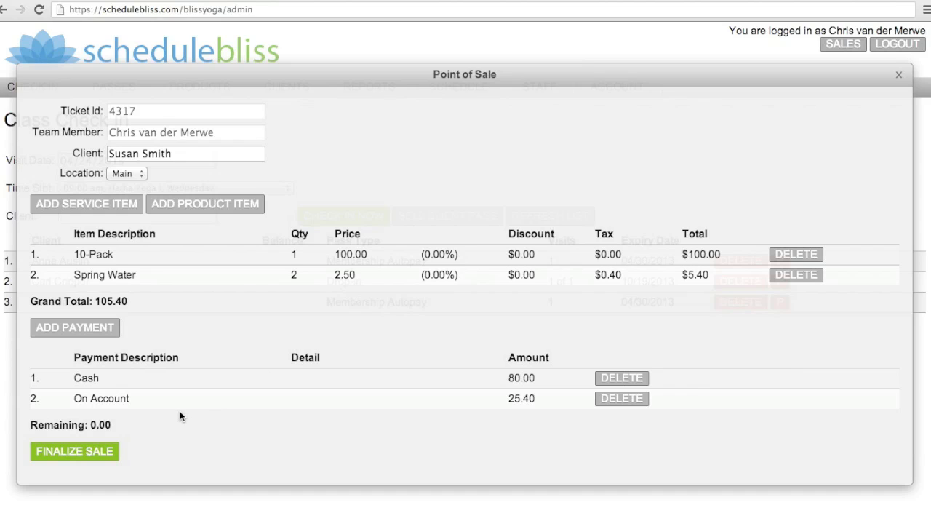
left_click(77, 452)
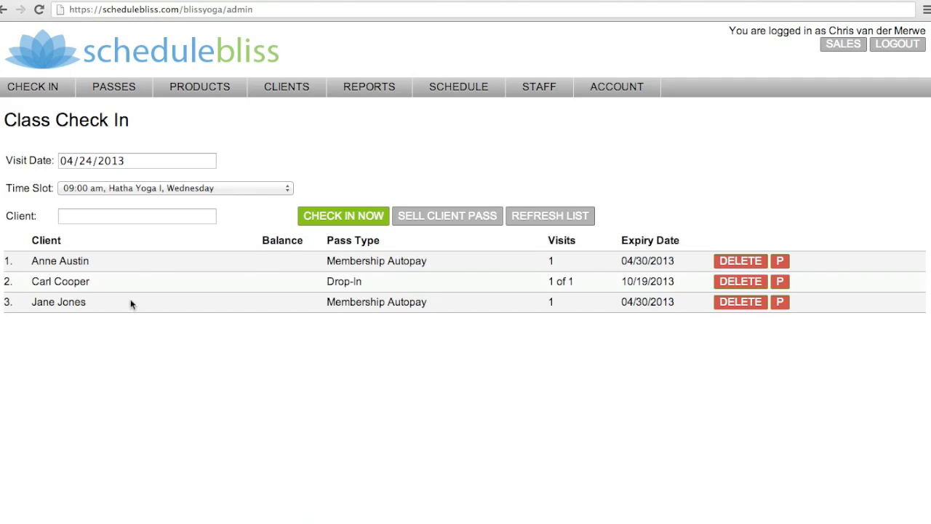
- Check the client who bought the 10-Pack in to the 09:00 am Hatha Yoga I class
left_click(117, 221)
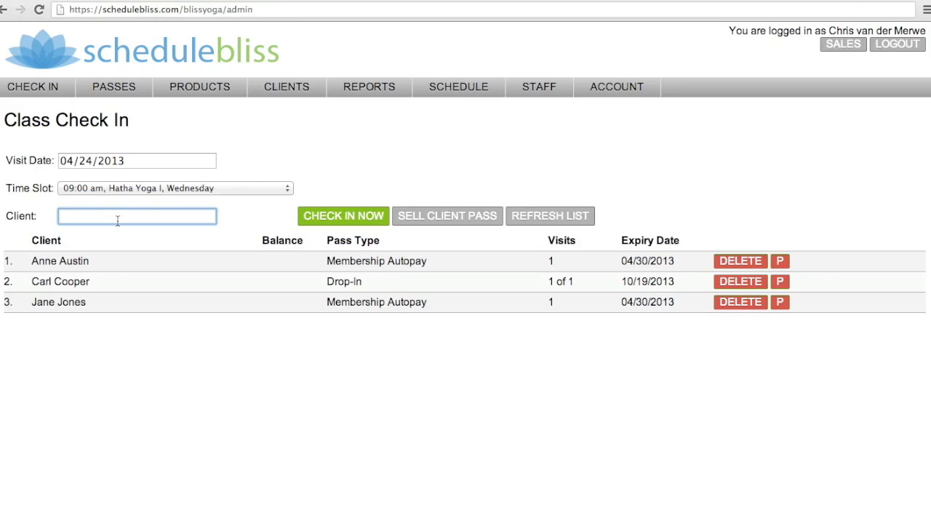
type("sus")
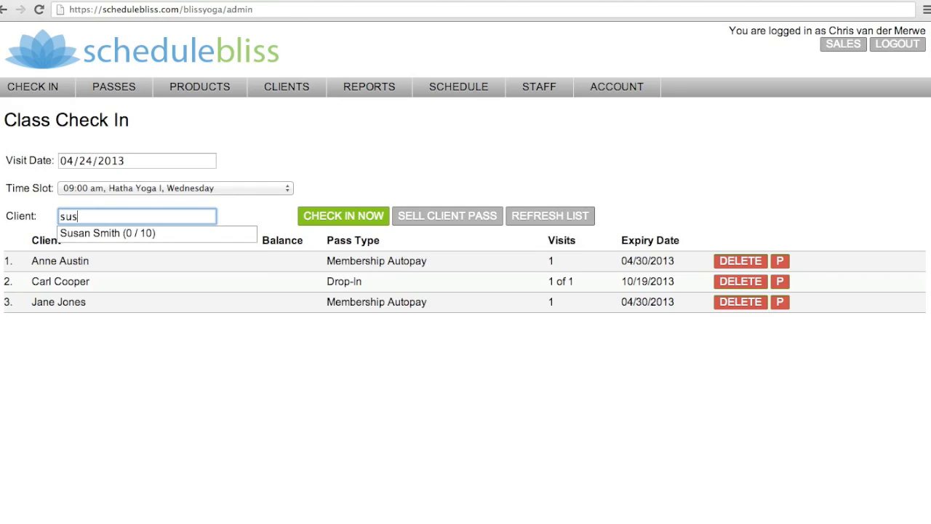
left_click(127, 233)
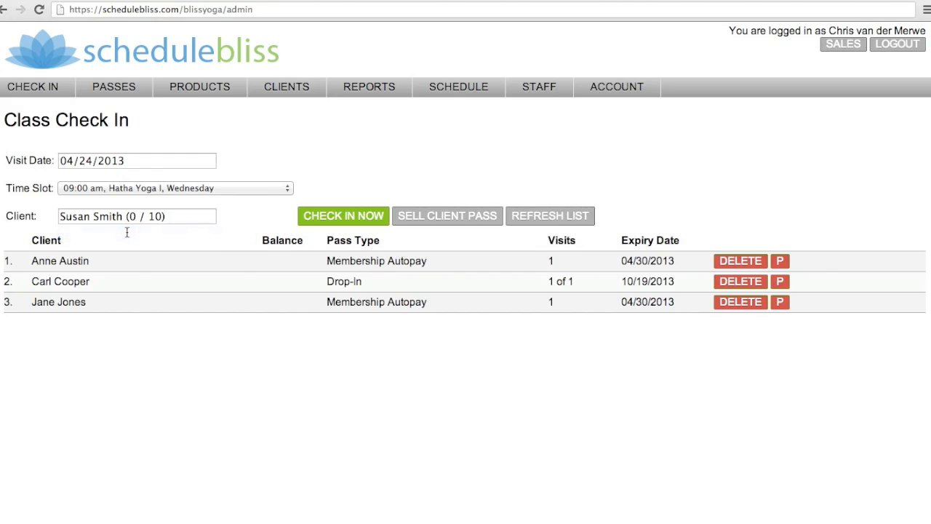
left_click(345, 217)
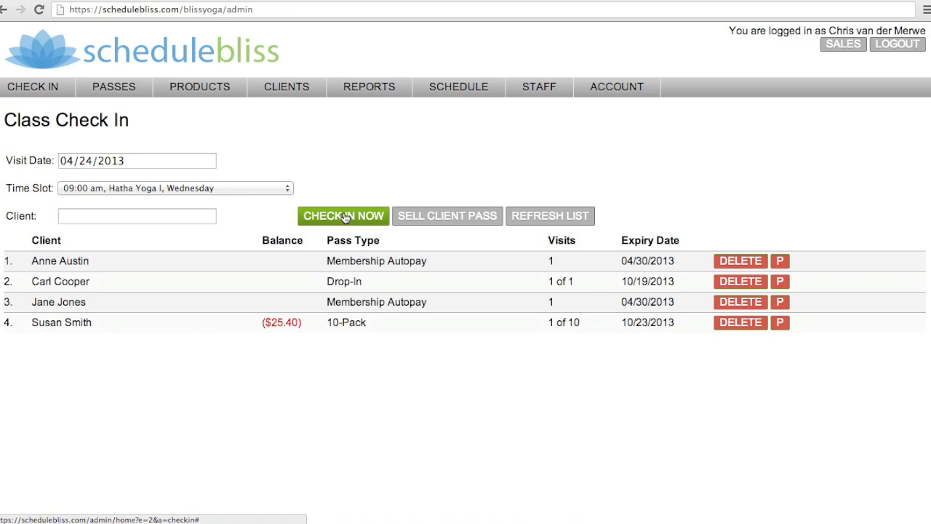
- Save a note in the 10-Pack client's details that the client will be able to pay this off by the end of April 2013
left_click(780, 325)
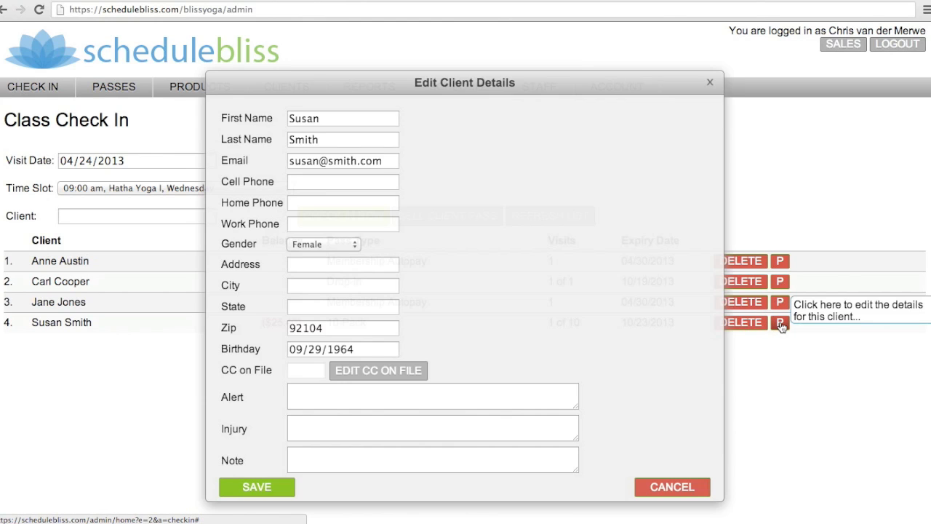
left_click(323, 455)
type("Susan will be able to pay this off by ")
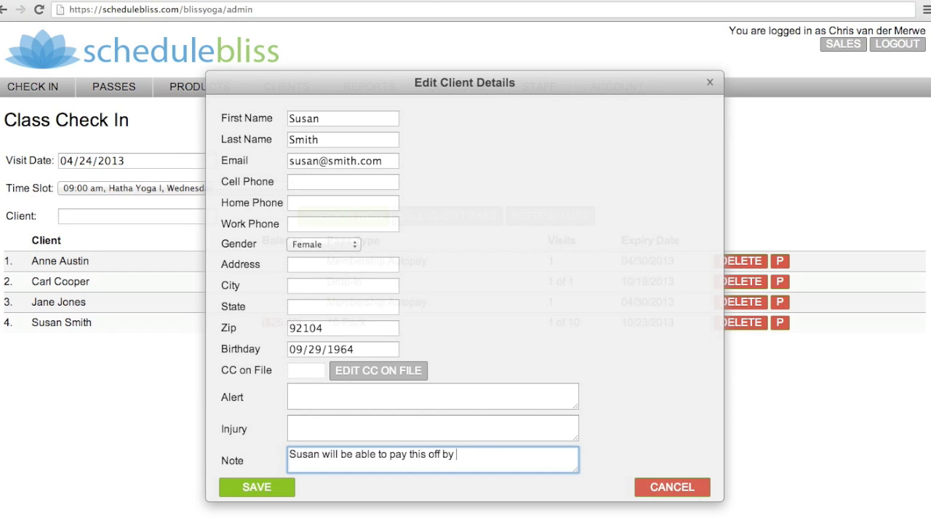
type("the end of April 2013")
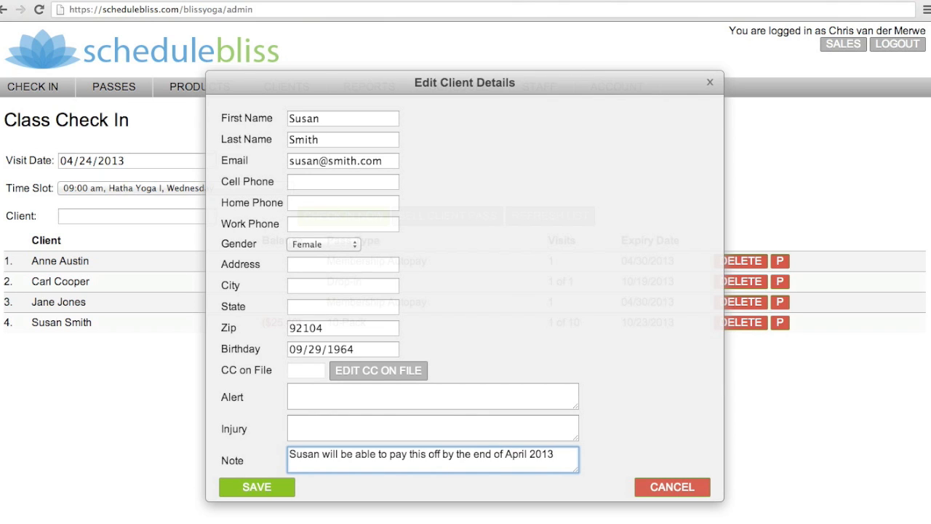
left_click(256, 489)
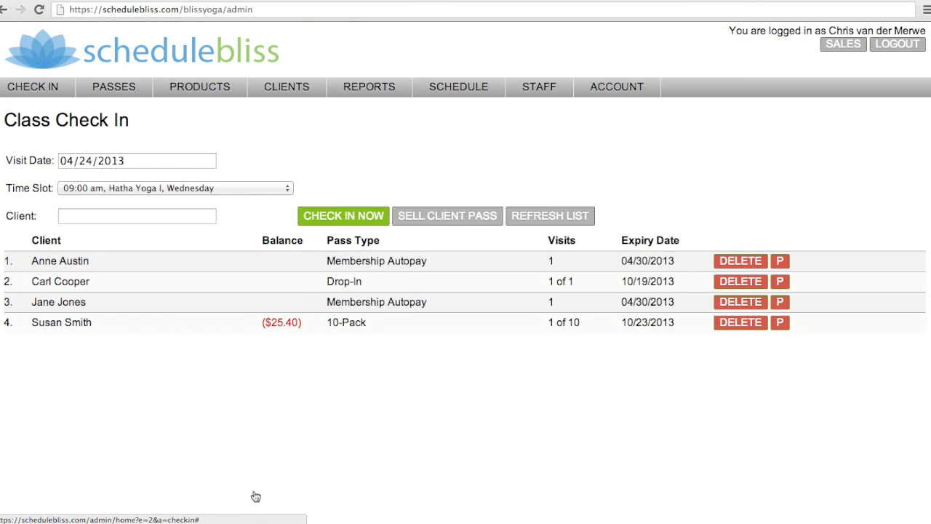
- Refresh the class check-in list and view the note attached to the 10-Pack client
left_click(551, 216)
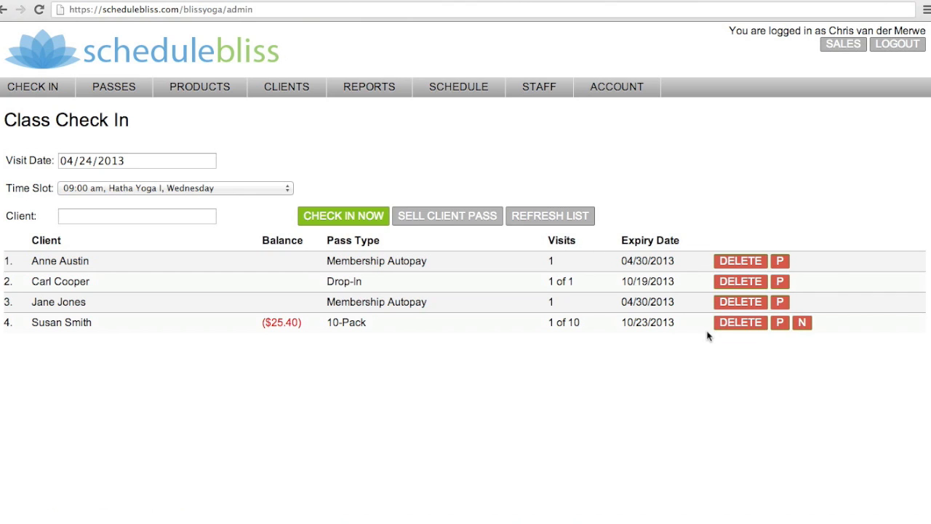
mouse_move(808, 331)
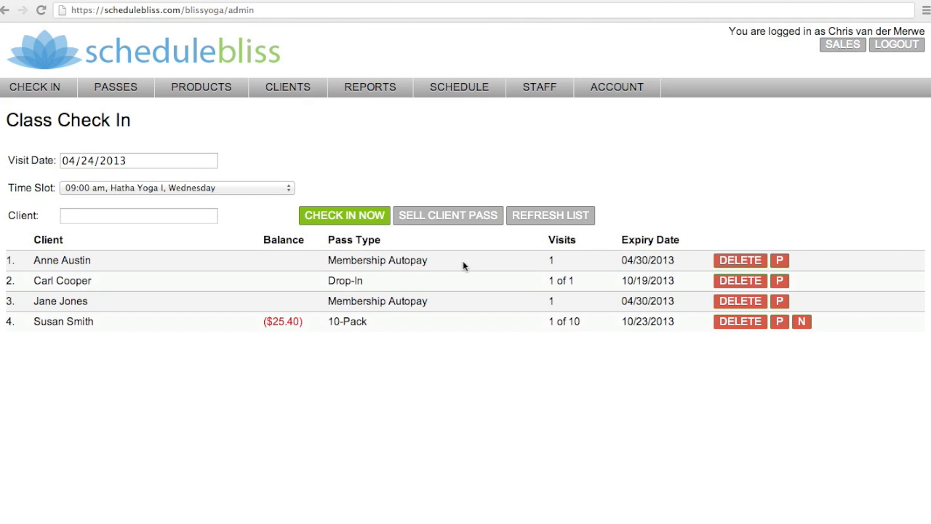
left_click(801, 323)
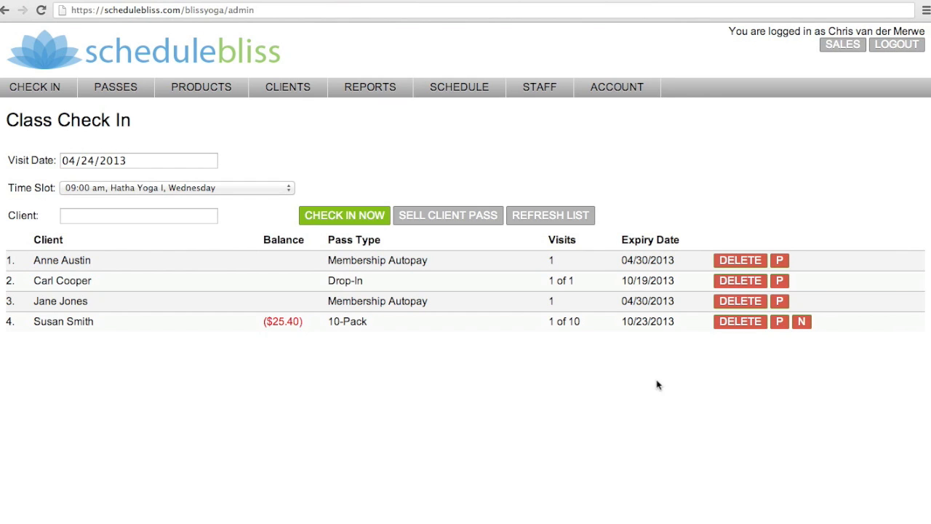
- Start a new sale for the 10-Pack client and apply a received payment on account of 24.10 to the 10-Pack
left_click(841, 45)
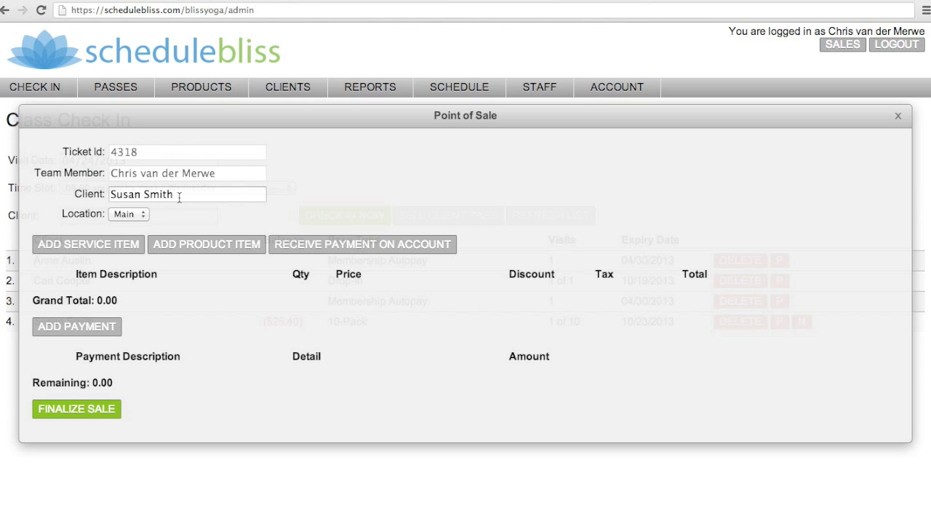
left_click(361, 245)
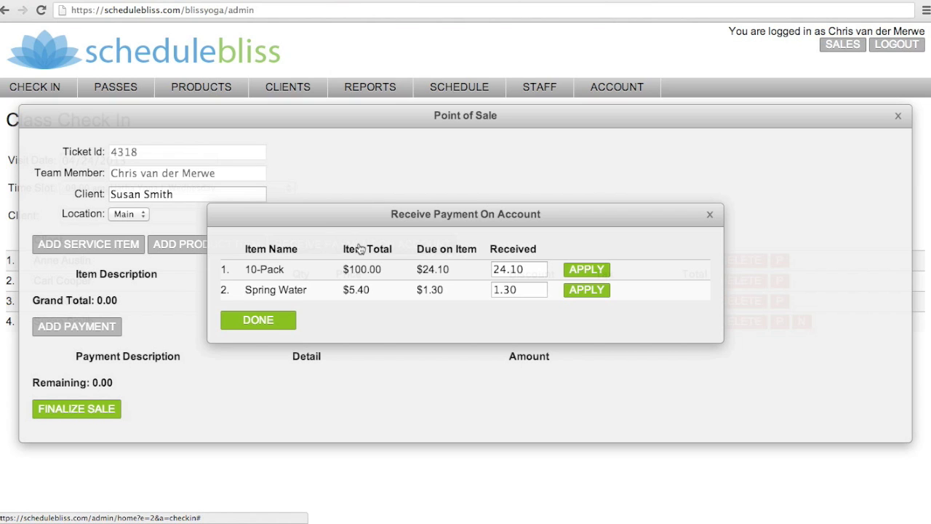
left_click(587, 270)
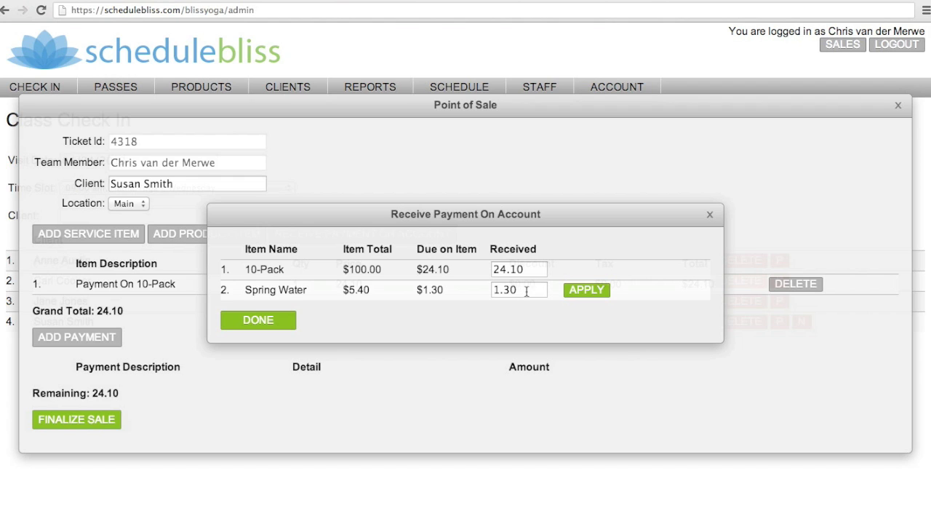
- Set the received amount for Spring Water to 0.30, apply it, and finish receiving payments on account
left_click(526, 291)
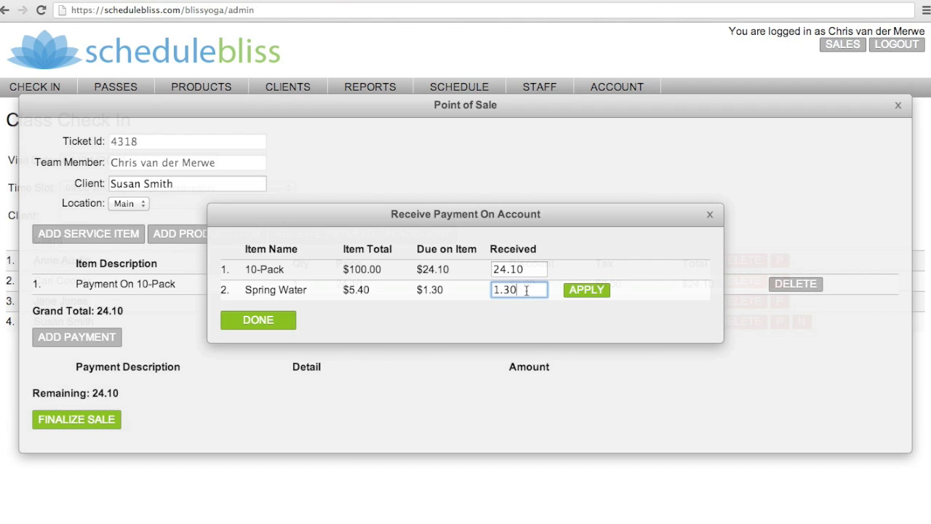
key("BackSpace")
key("BackSpace")
key("BackSpace")
key("BackSpace")
type("0.30")
left_click(586, 290)
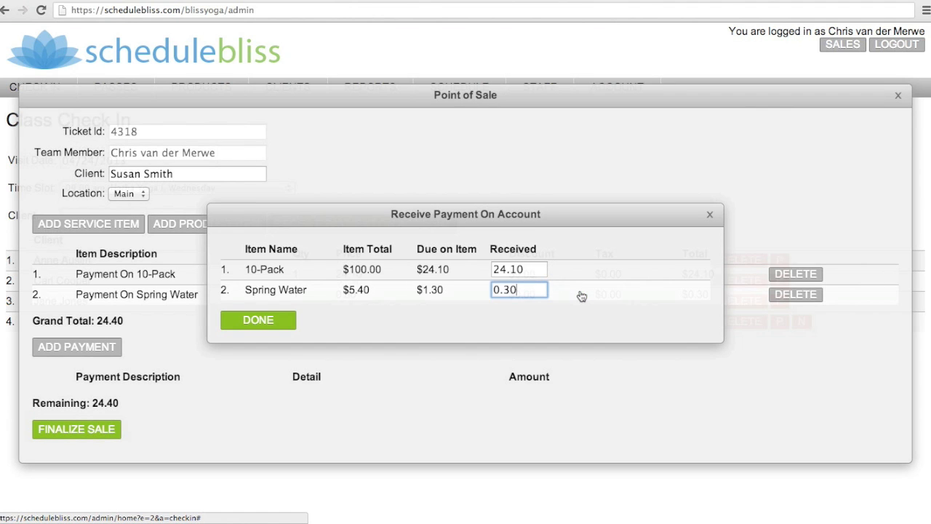
left_click(258, 320)
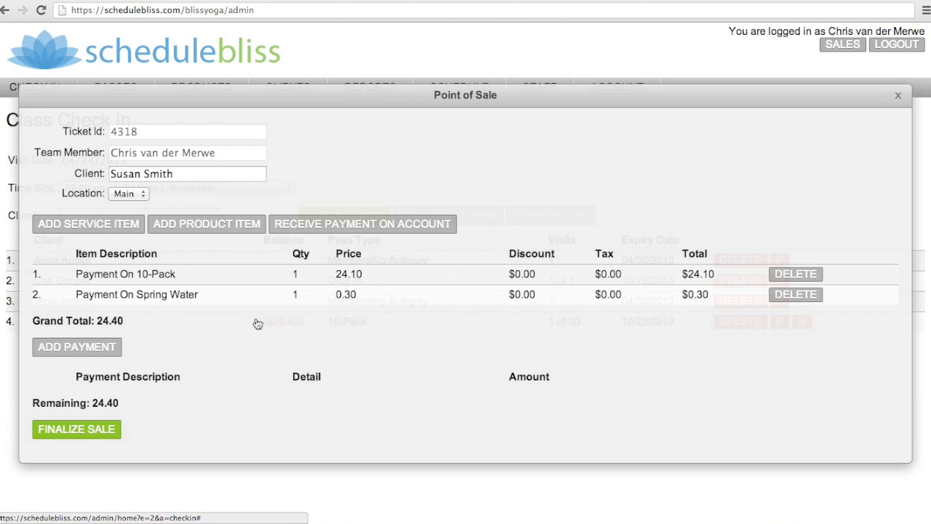
- Add a Credit Card payment of 24.40 with the card's last four digits and finalize the sale
left_click(76, 348)
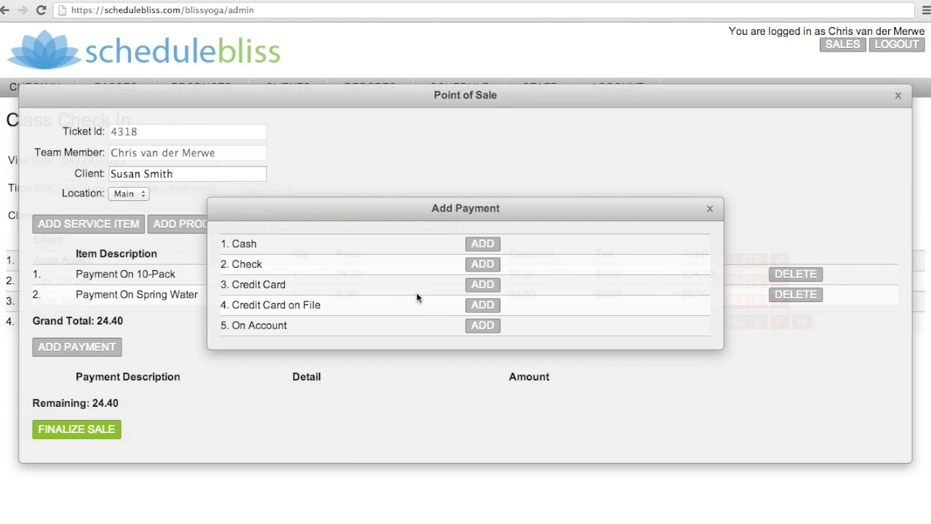
left_click(483, 286)
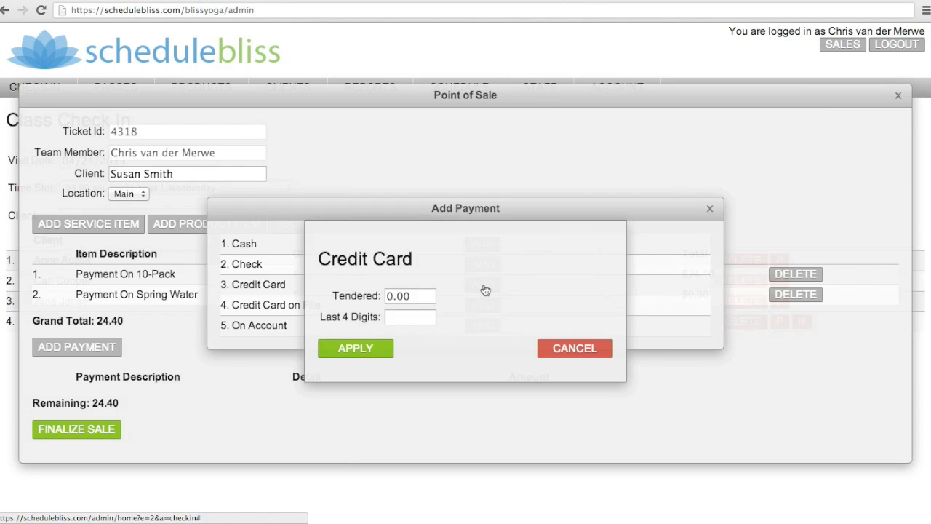
left_click(388, 296)
type("24")
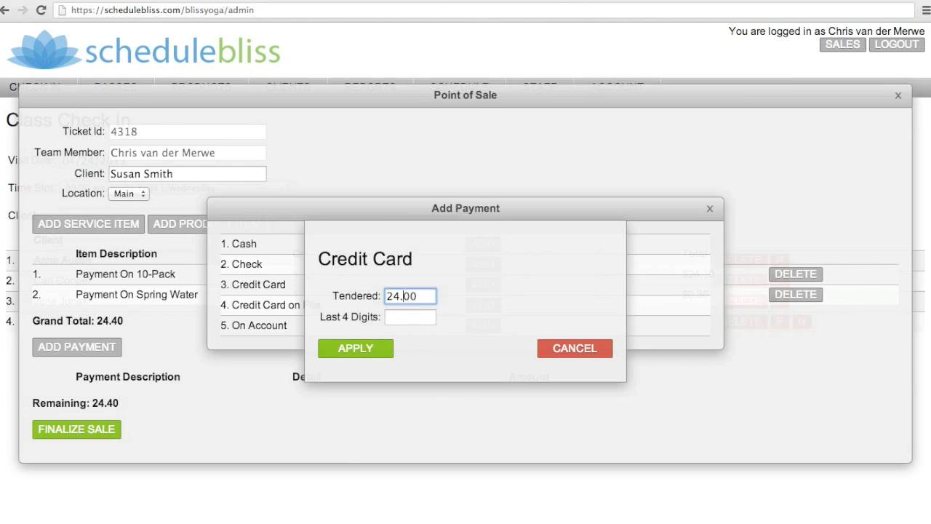
key("BackSpace")
type("4.40")
left_click(398, 318)
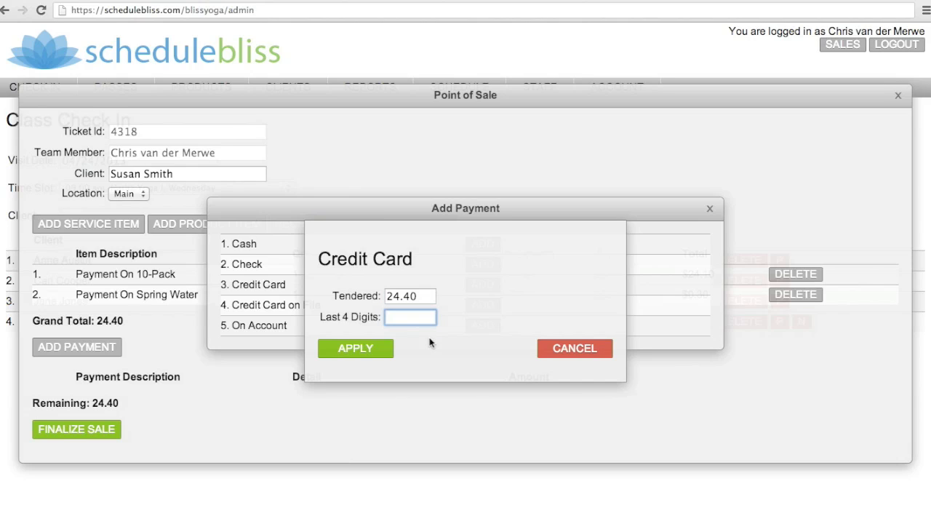
type("1234")
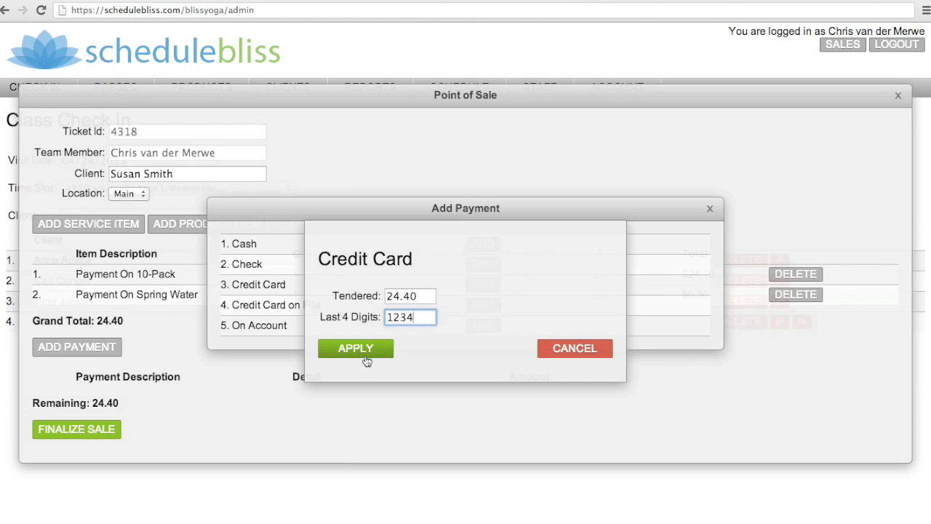
left_click(356, 348)
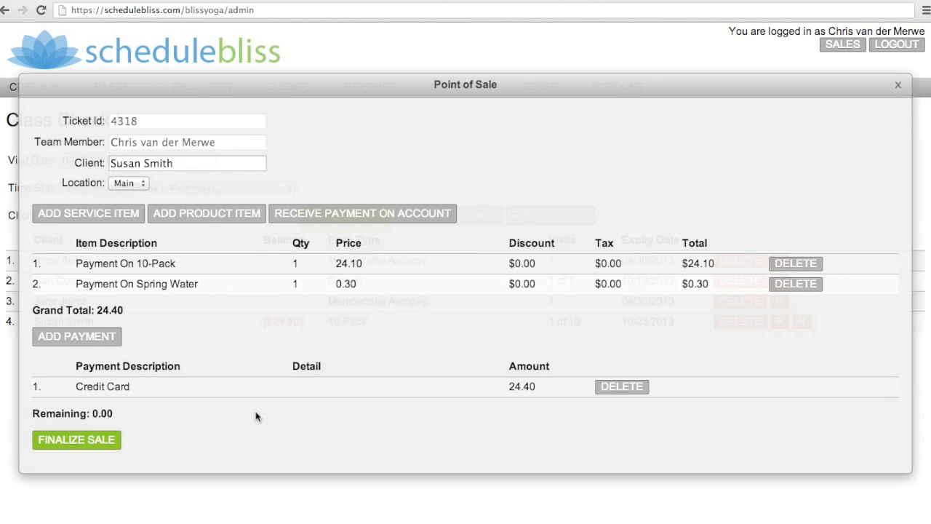
left_click(82, 441)
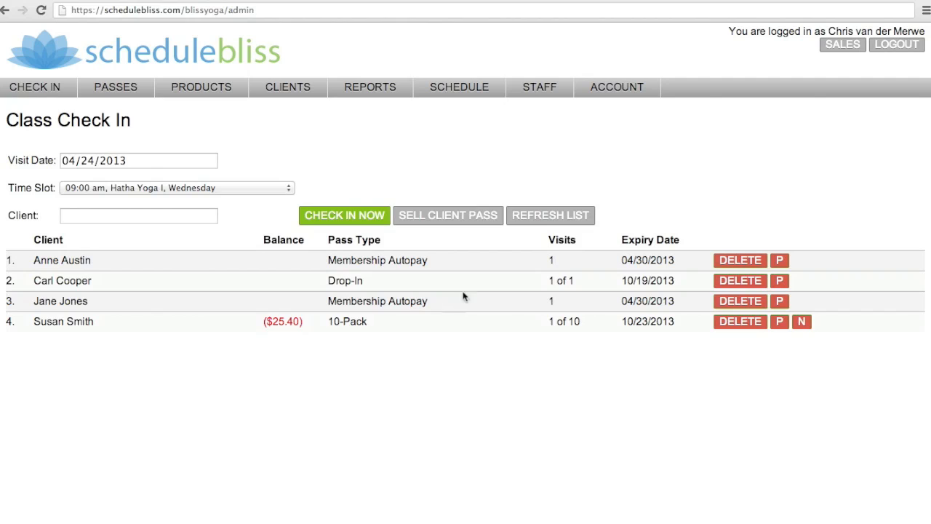
- Refresh the class check-in list and change the payoff month in the 10-Pack client's note to May, keeping the year 2013
left_click(560, 219)
left_click(803, 322)
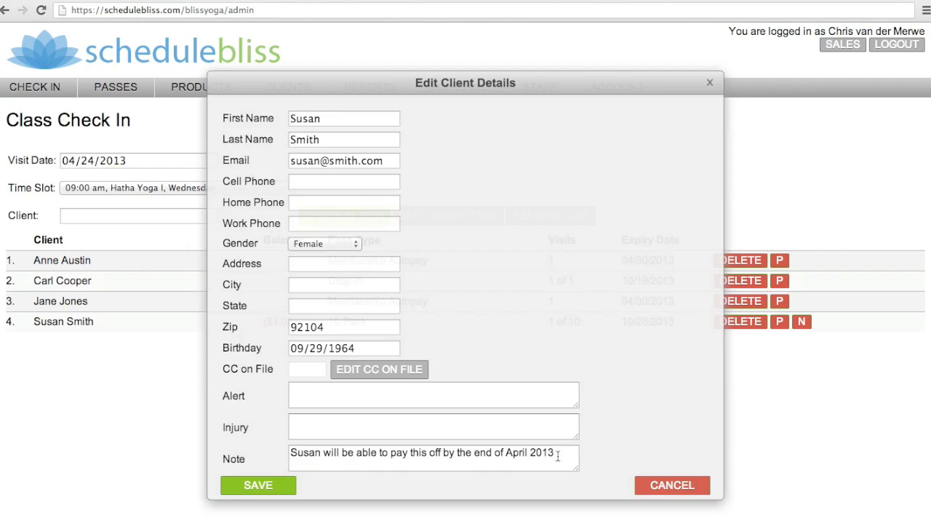
left_click(558, 455)
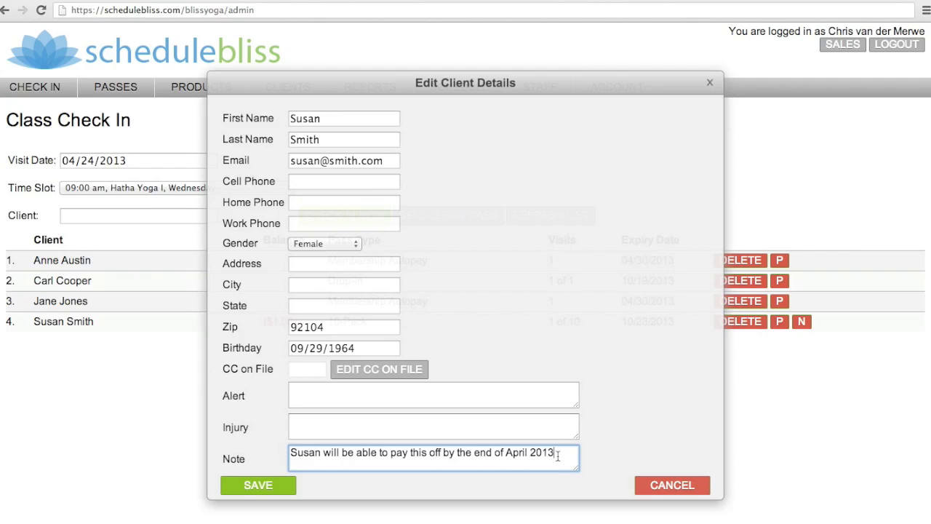
key("Left")
key("Left")
key("Left")
key("BackSpace")
key("BackSpace")
key("BackSpace")
key("BackSpace")
key("BackSpace")
type("May")
left_click(262, 489)
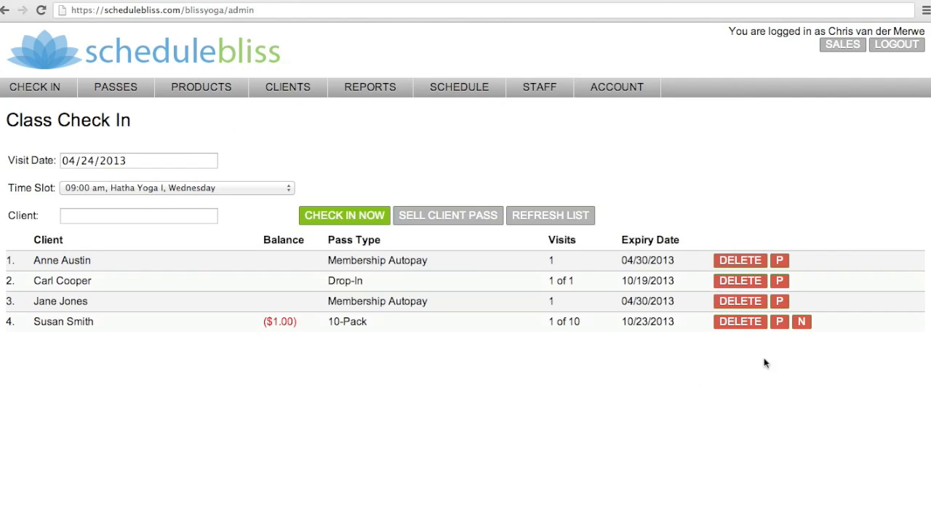
mouse_move(805, 327)
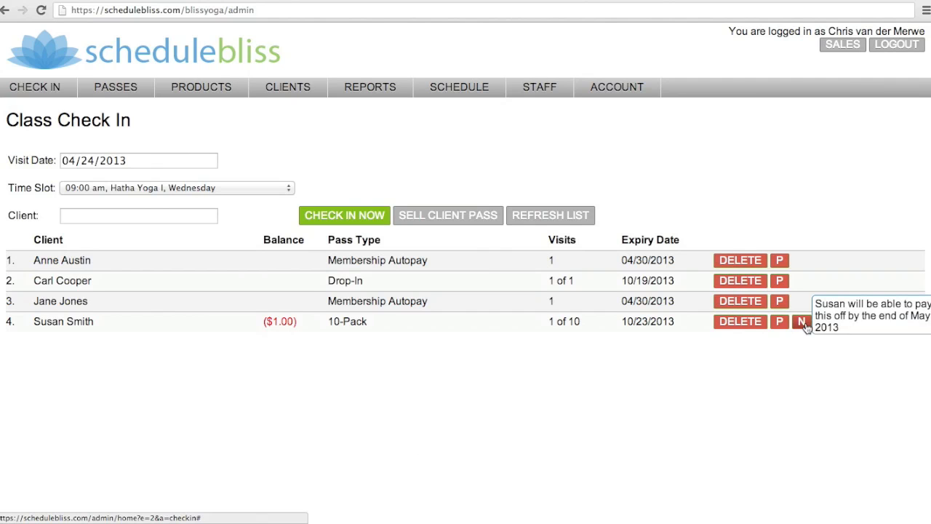